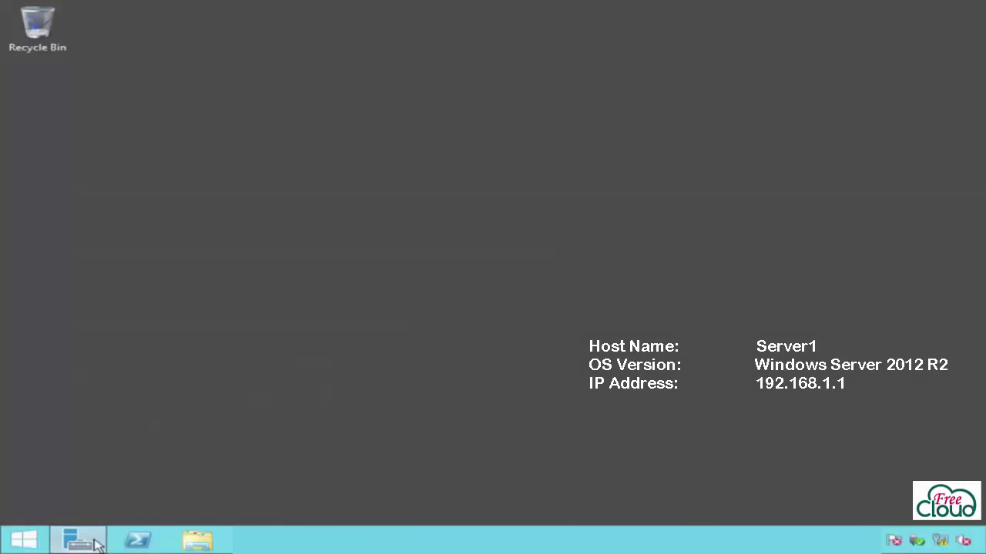
Step: Launch the DHCP console from Server Manager's Tools menu
{"action": "left_click", "coordinate": [73, 539]}
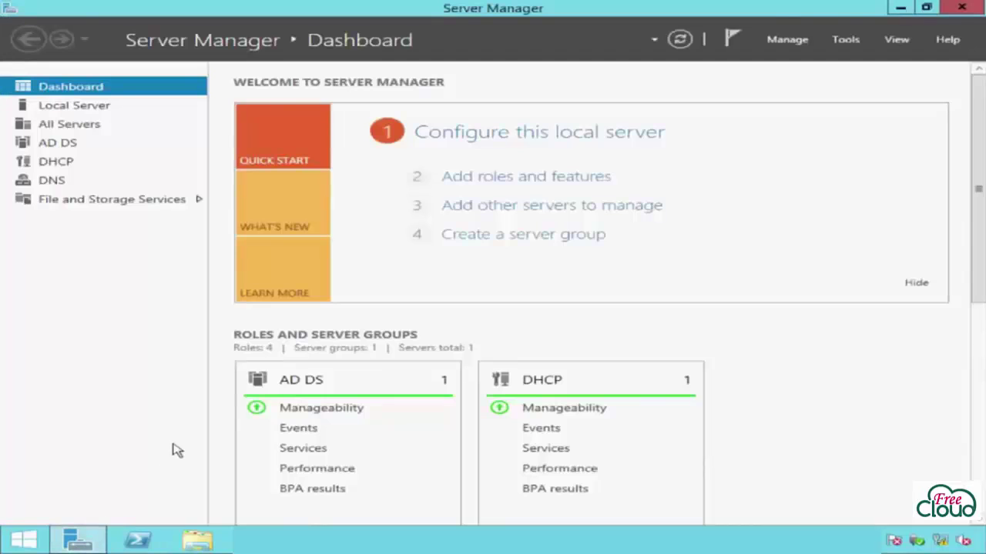
{"action": "left_click", "coordinate": [843, 40]}
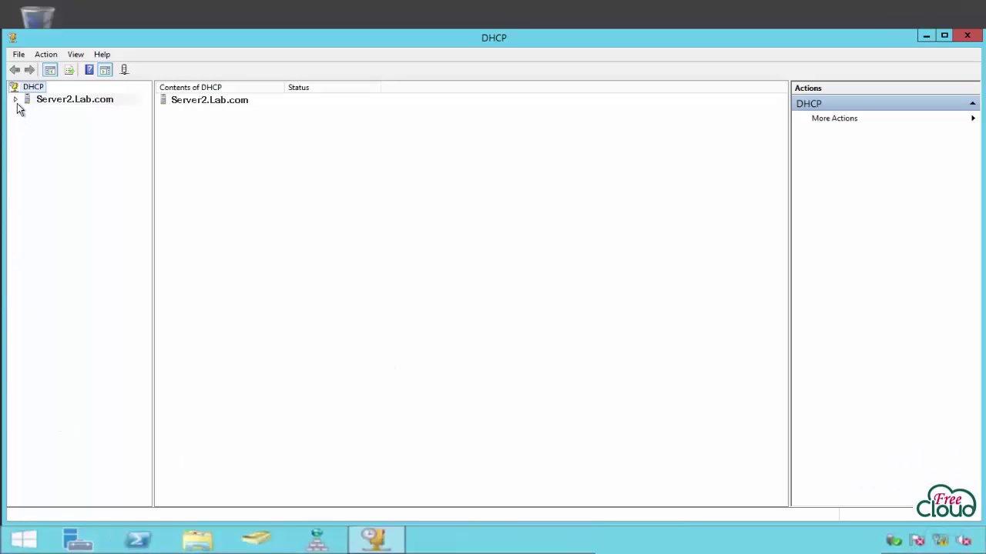
Step: Start the Configure Failover wizard for Scope1 (192.168.1.0) on Server1.Lab.com
{"action": "left_click", "coordinate": [18, 101]}
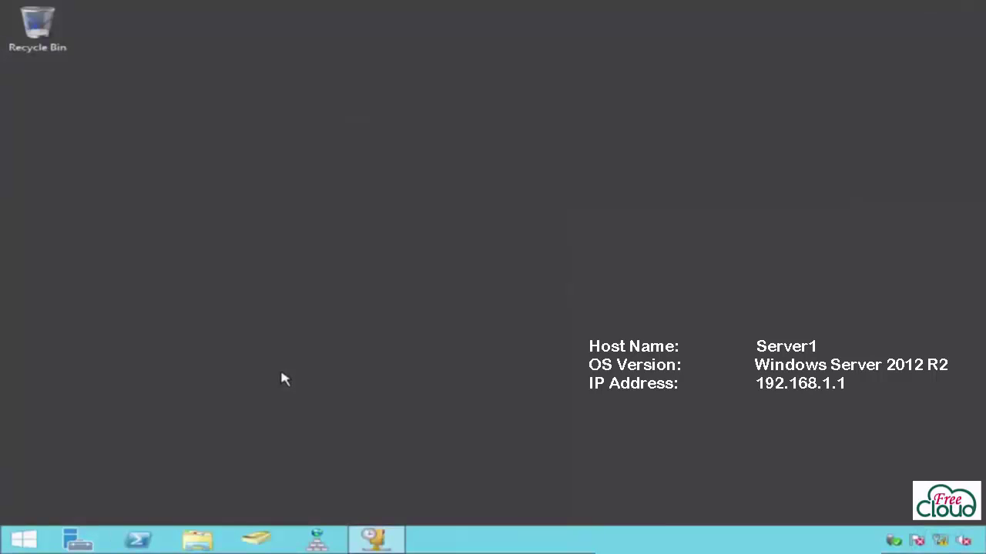
{"action": "left_click", "coordinate": [375, 539]}
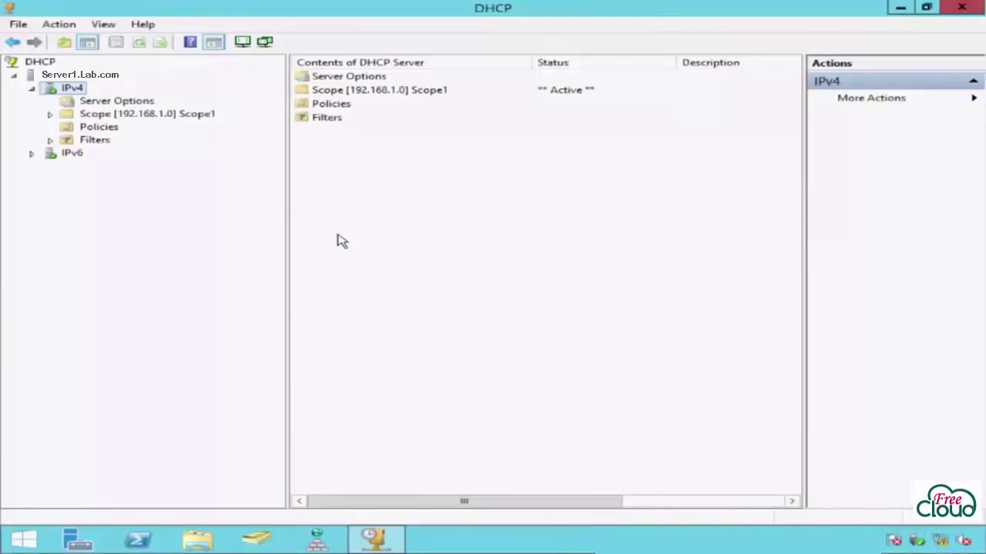
{"action": "right_click", "coordinate": [201, 120]}
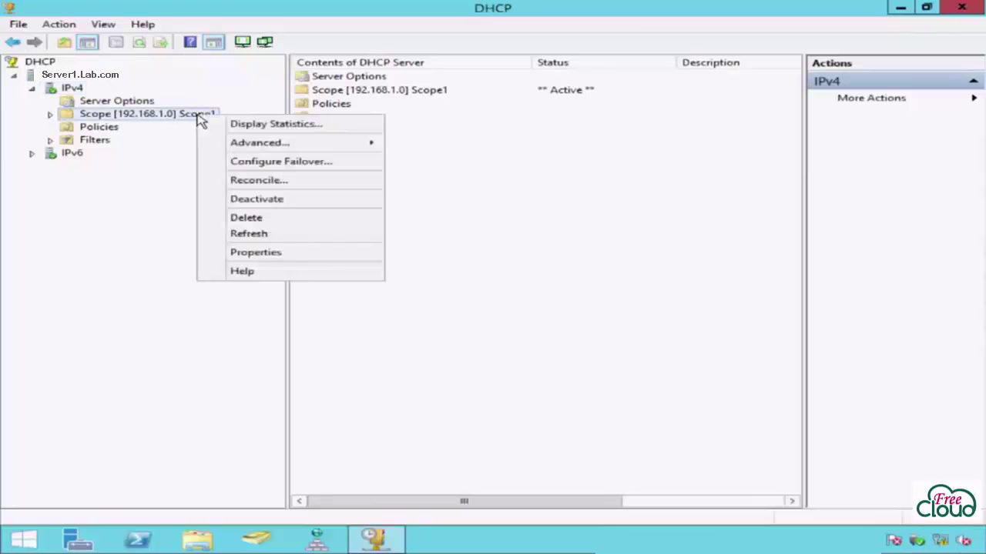
{"action": "left_click", "coordinate": [217, 165]}
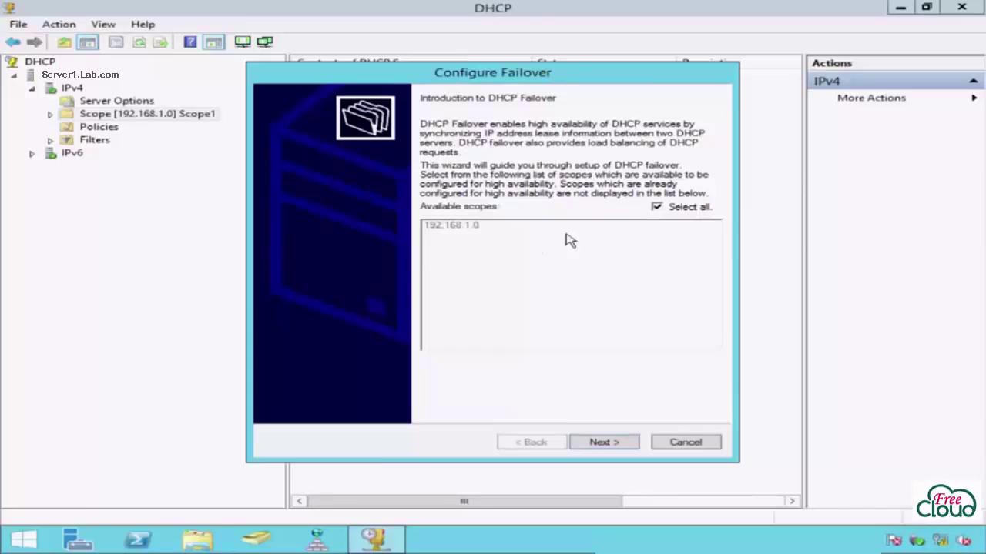
Step: Select scope 192.168.1.0 for failover and advance to partner server selection
{"action": "left_click", "coordinate": [656, 207]}
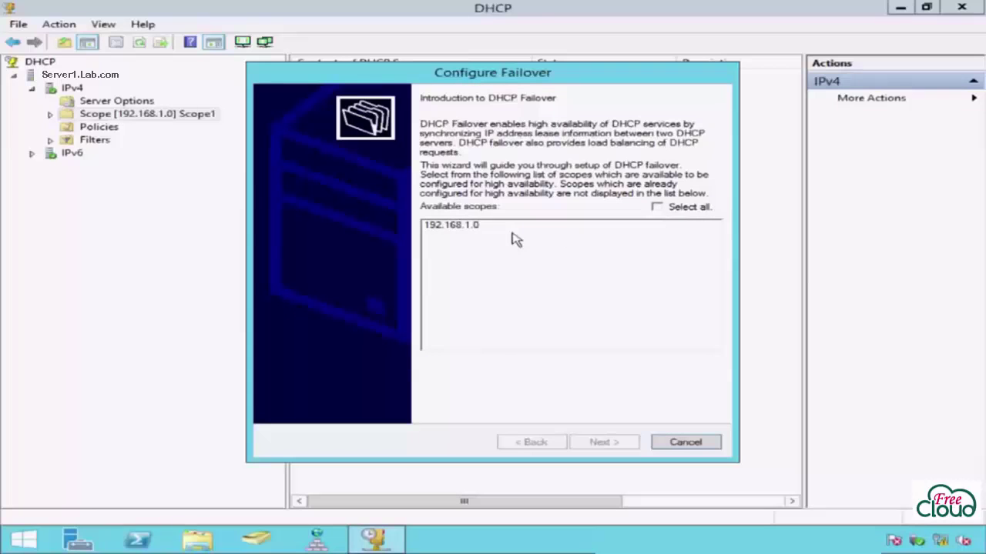
{"action": "left_click", "coordinate": [484, 225]}
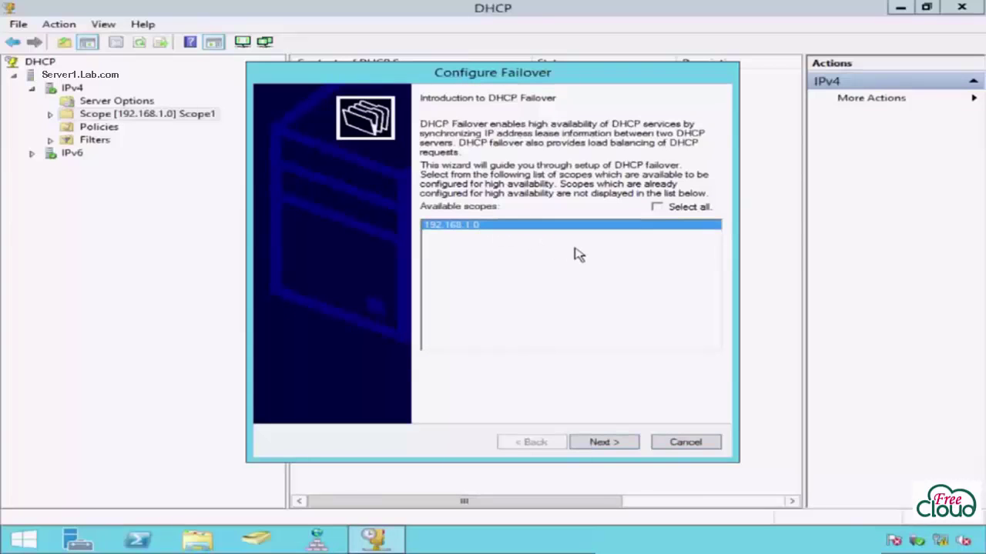
{"action": "left_click", "coordinate": [657, 207]}
{"action": "left_click", "coordinate": [628, 445]}
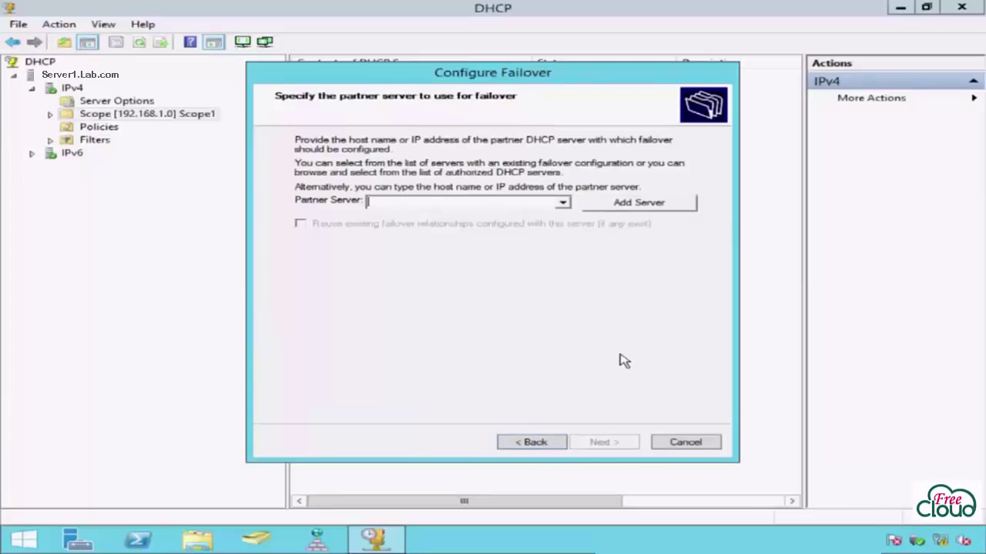
Step: Set Server2.Lab.com as the failover partner server and continue
{"action": "type", "text": "Server2.Lab.com"}
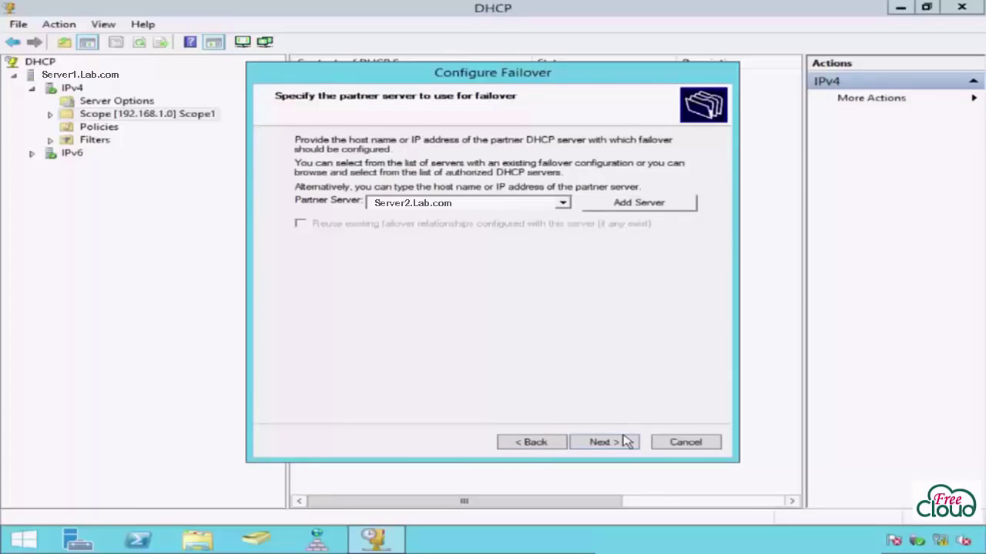
{"action": "left_click", "coordinate": [626, 443]}
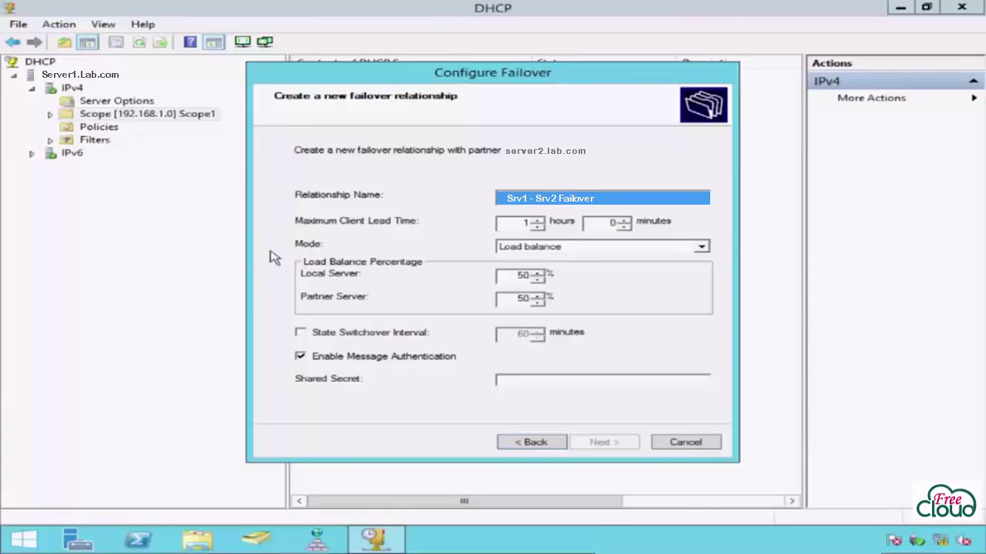
Step: Drop down the Mode list showing Load balance and Hot standby
{"action": "left_click", "coordinate": [614, 248]}
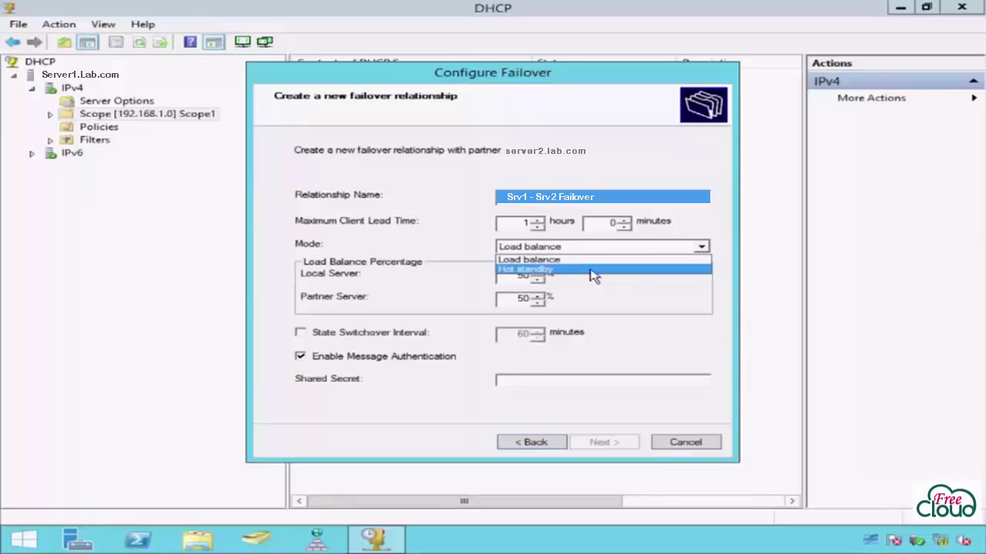
Step: Choose Load balance as the failover mode, keeping the 50/50 split
{"action": "left_click", "coordinate": [592, 261]}
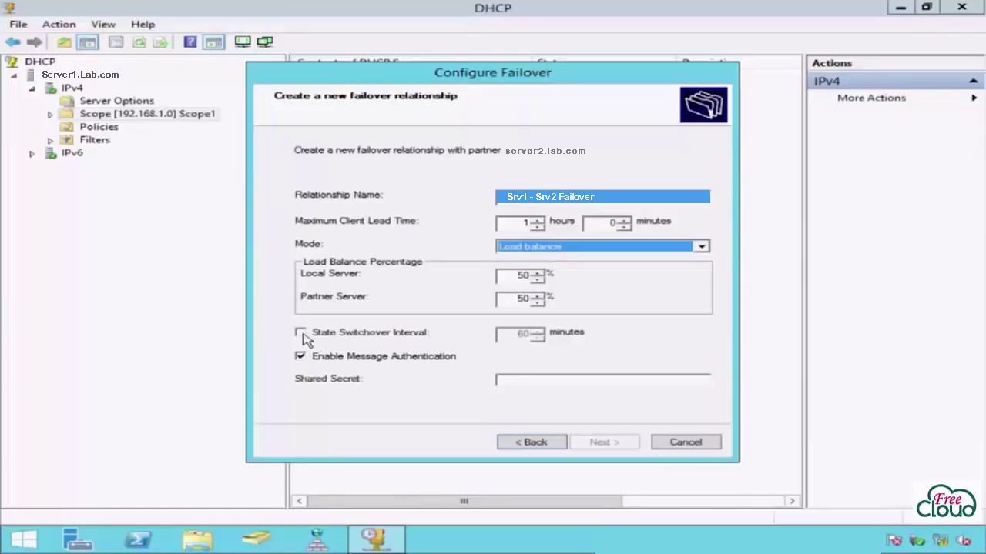
Step: Enable a 5-minute state switchover interval, enter the shared secret, and proceed to the summary
{"action": "left_click", "coordinate": [301, 332]}
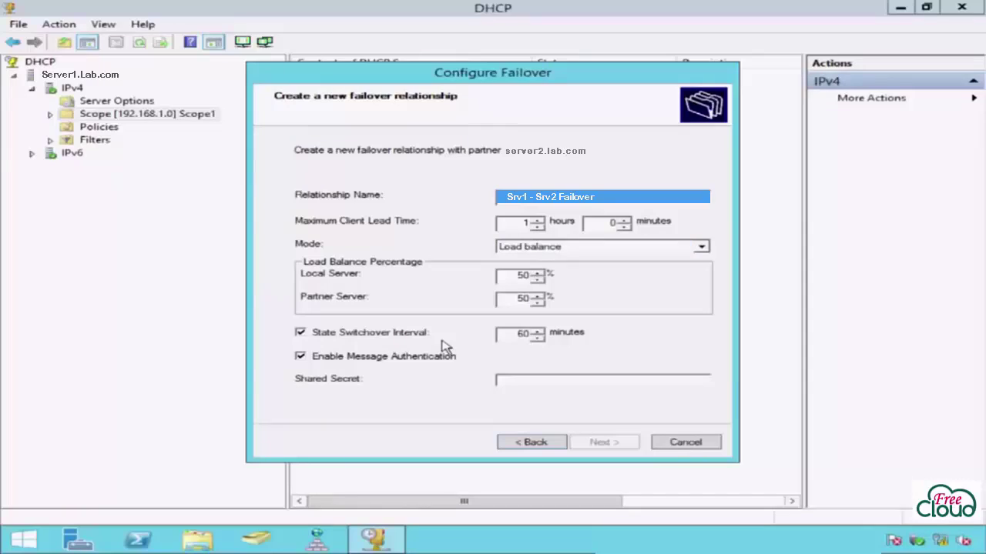
{"action": "double_click", "coordinate": [518, 334]}
{"action": "type", "text": "5"}
{"action": "left_click", "coordinate": [502, 379]}
{"action": "type", "text": "password123"}
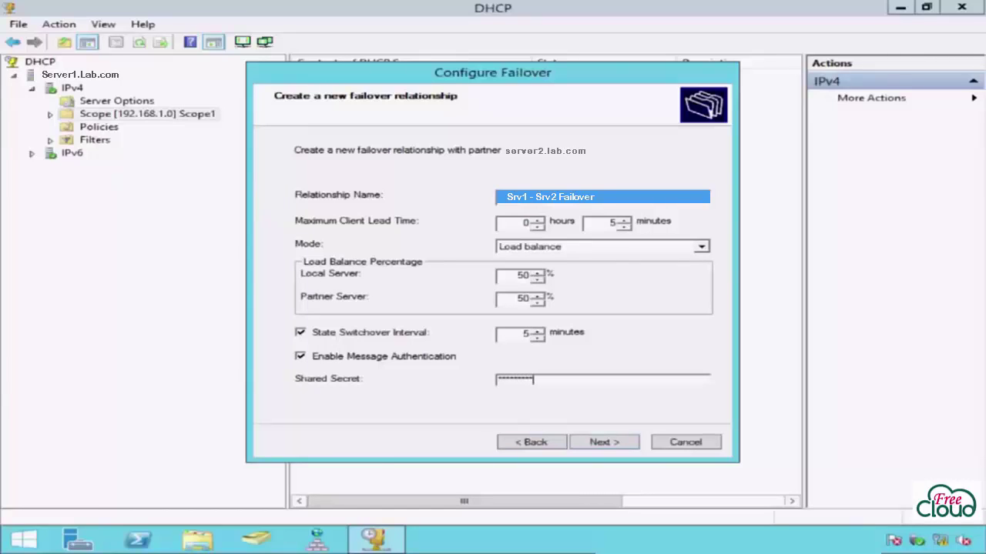
{"action": "left_click", "coordinate": [627, 445]}
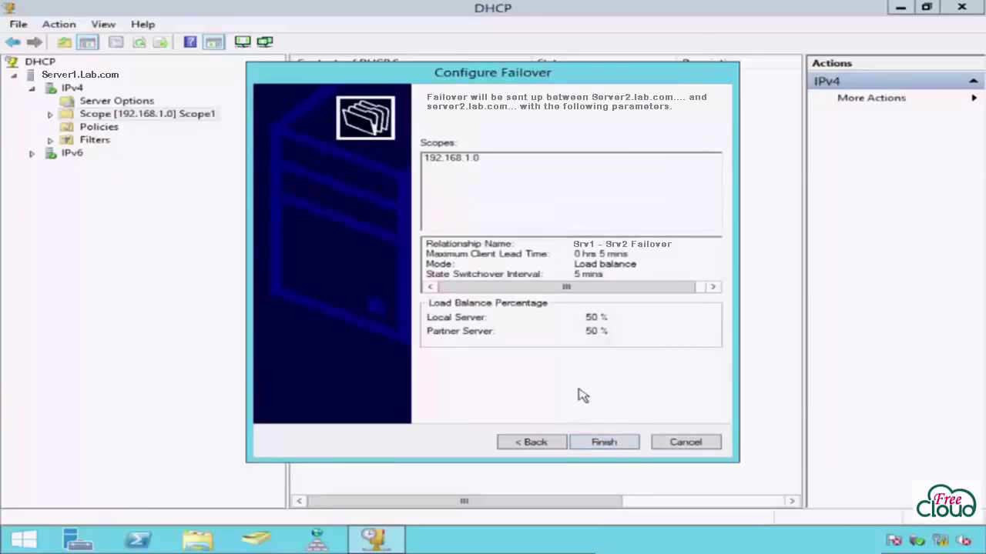
Step: Finish creating the Srv1 - Srv2 Failover relationship and close the successful progress report
{"action": "left_click", "coordinate": [621, 441]}
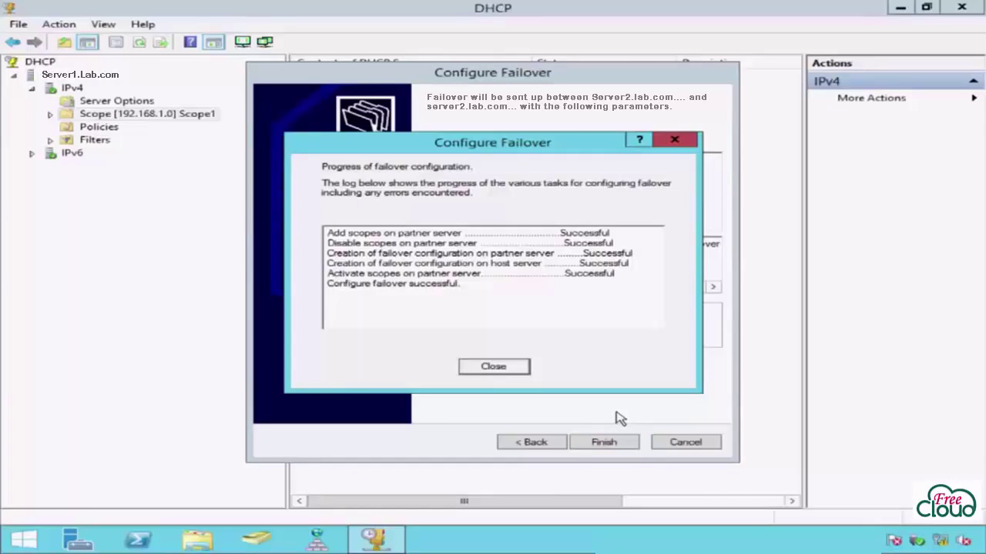
{"action": "left_click", "coordinate": [517, 372]}
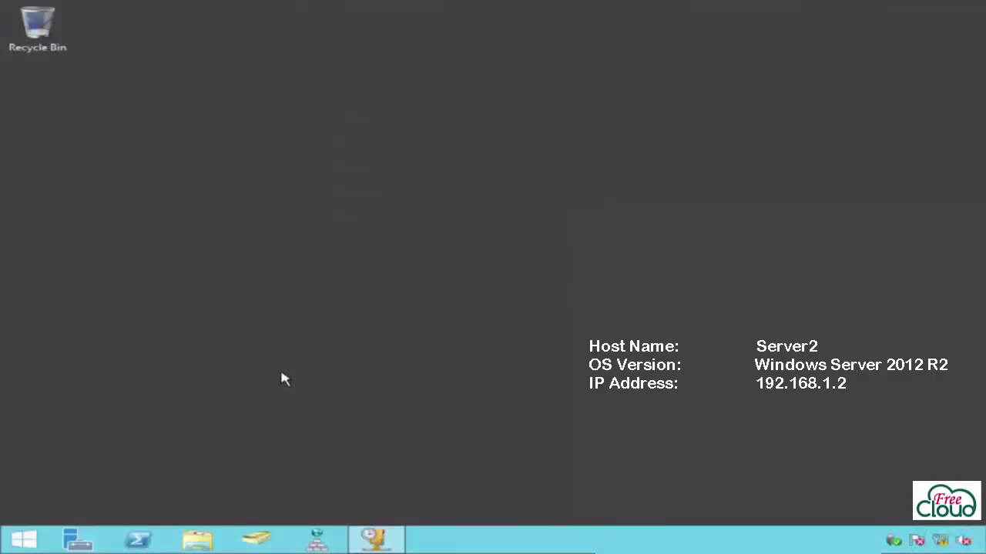
{"action": "left_click", "coordinate": [374, 538]}
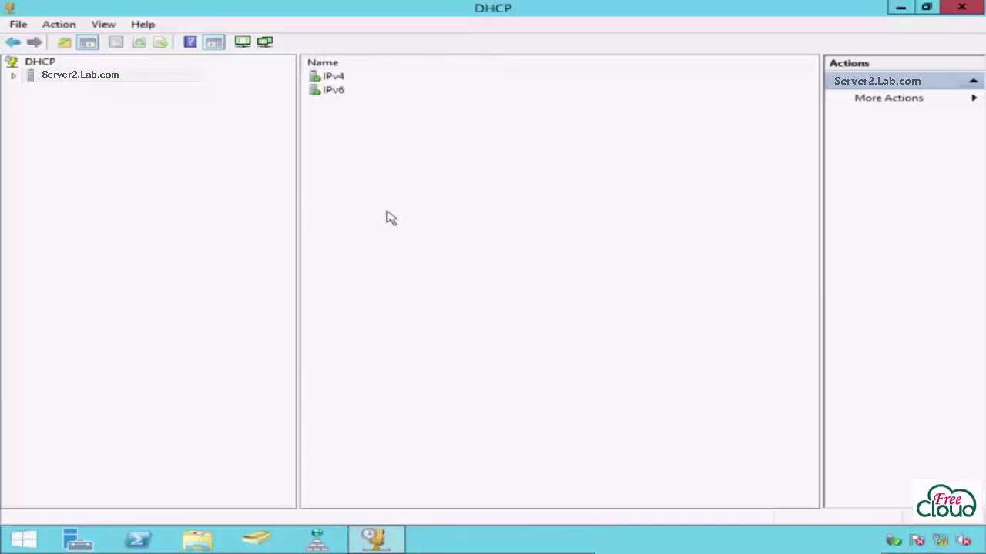
{"action": "left_click", "coordinate": [13, 76]}
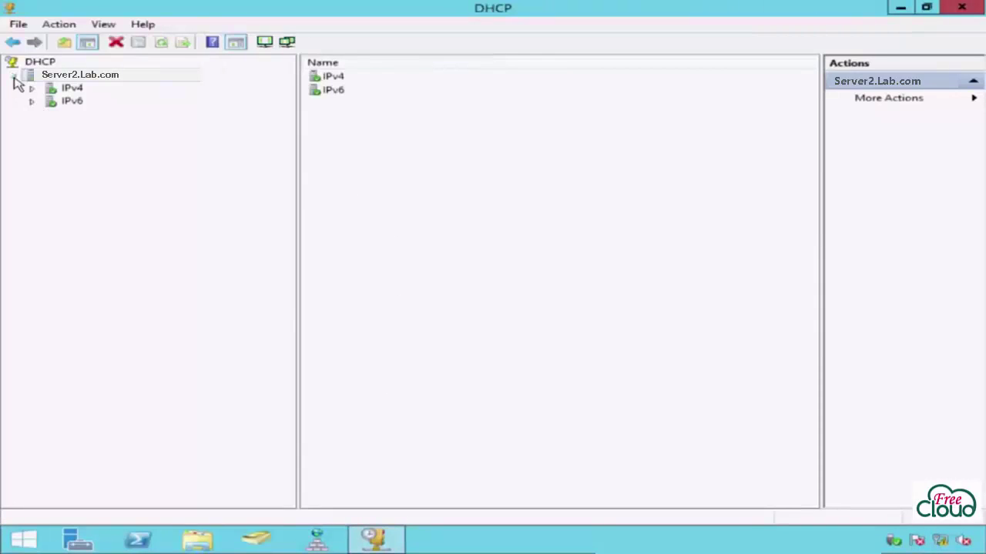
{"action": "left_click", "coordinate": [32, 89]}
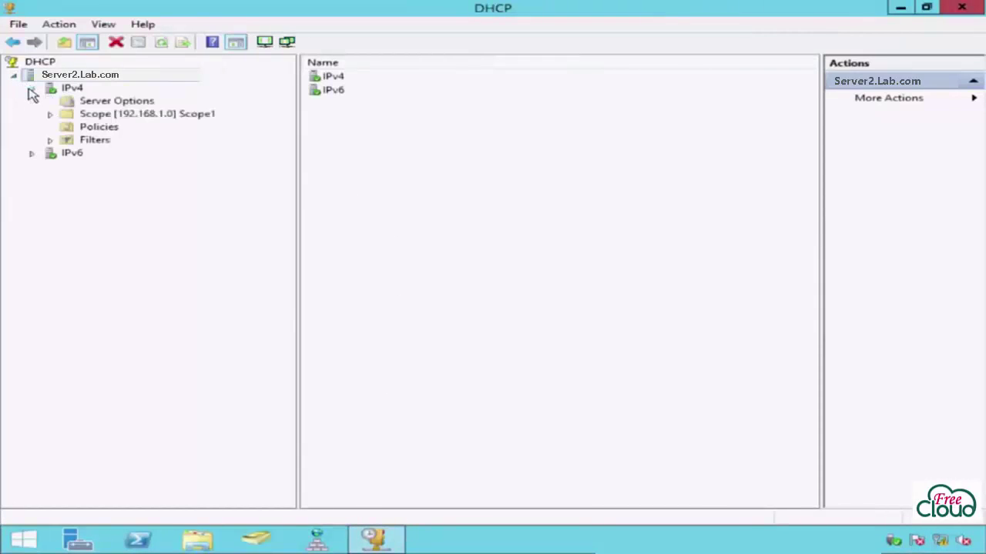
{"action": "left_click", "coordinate": [50, 114]}
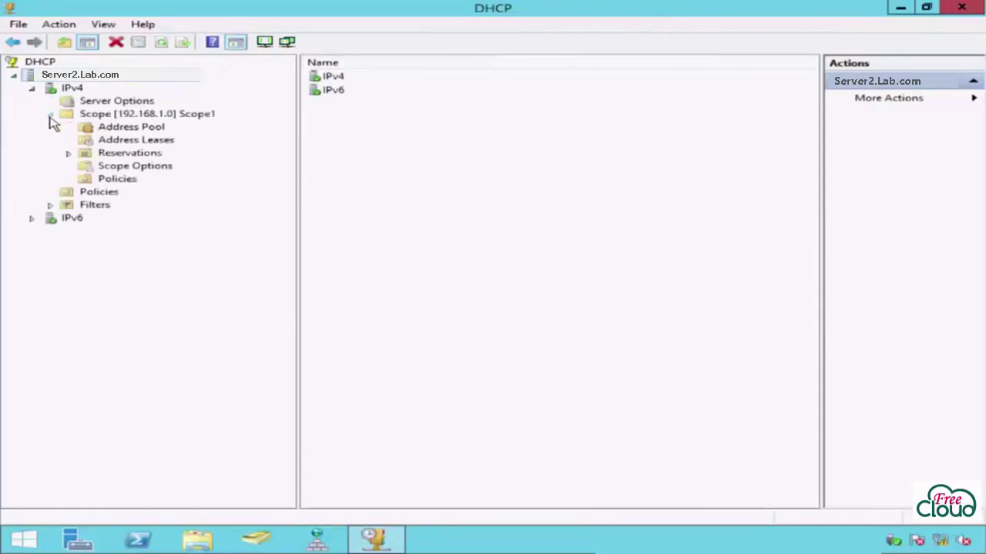
{"action": "left_click", "coordinate": [88, 117]}
{"action": "right_click", "coordinate": [80, 90]}
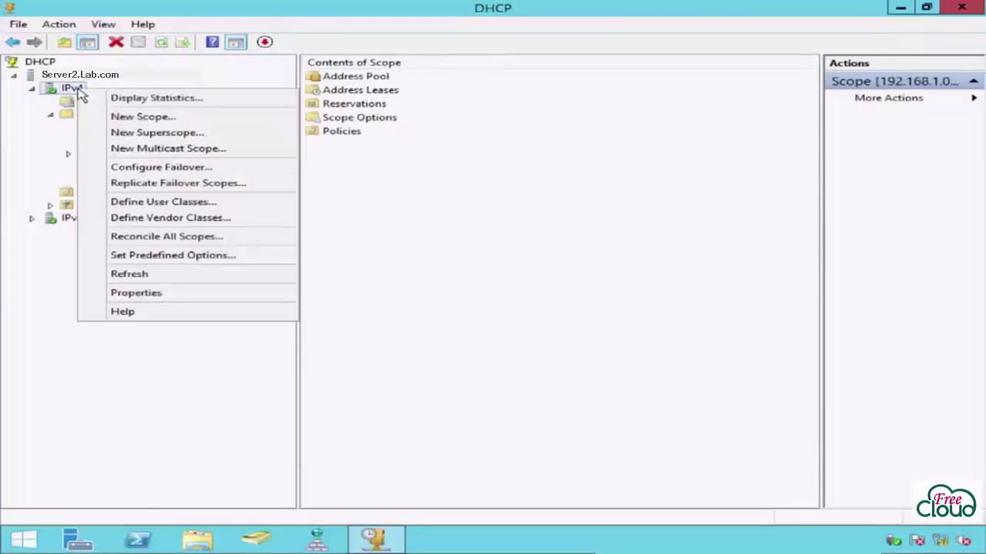
{"action": "left_click", "coordinate": [100, 297]}
{"action": "left_click", "coordinate": [445, 128]}
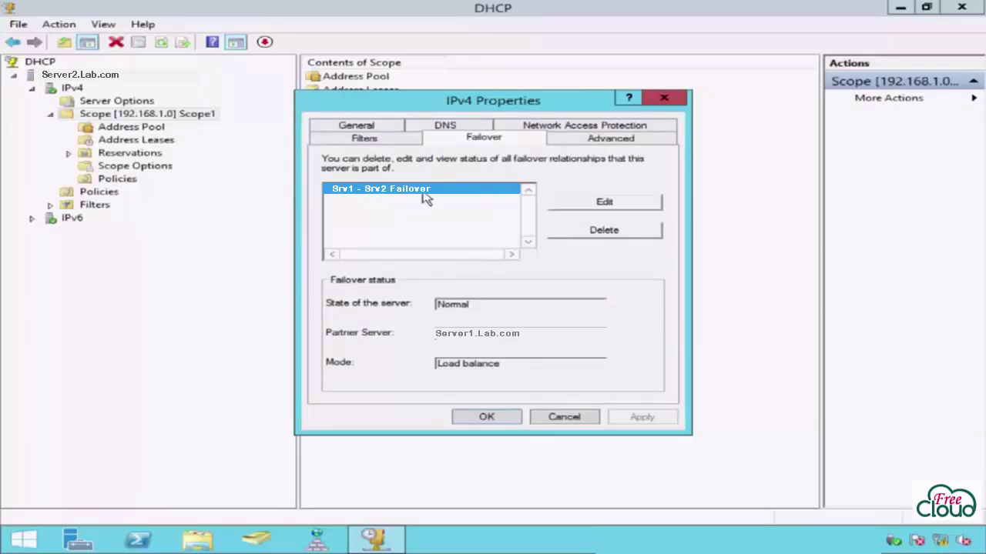
{"action": "left_click", "coordinate": [571, 208]}
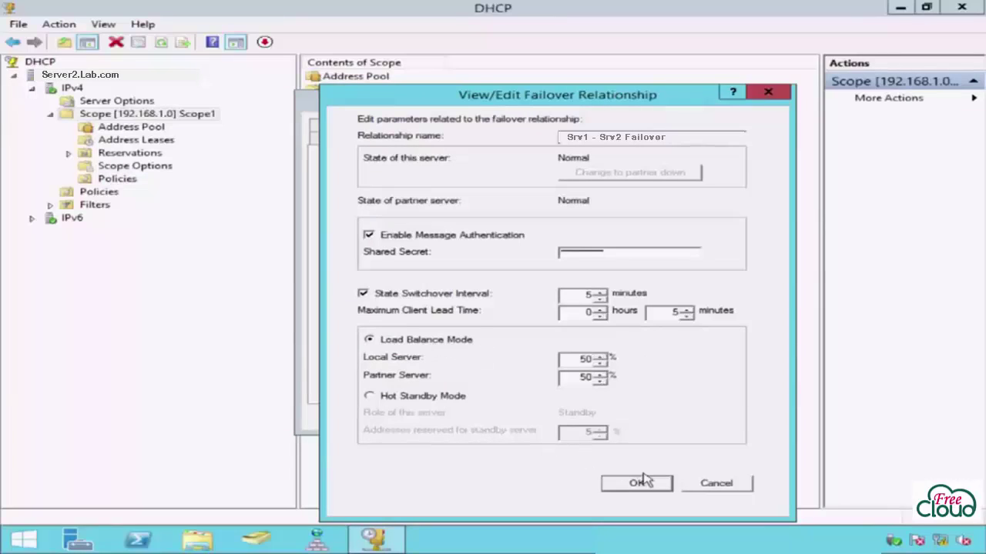
{"action": "left_click", "coordinate": [705, 485]}
{"action": "left_click", "coordinate": [590, 418]}
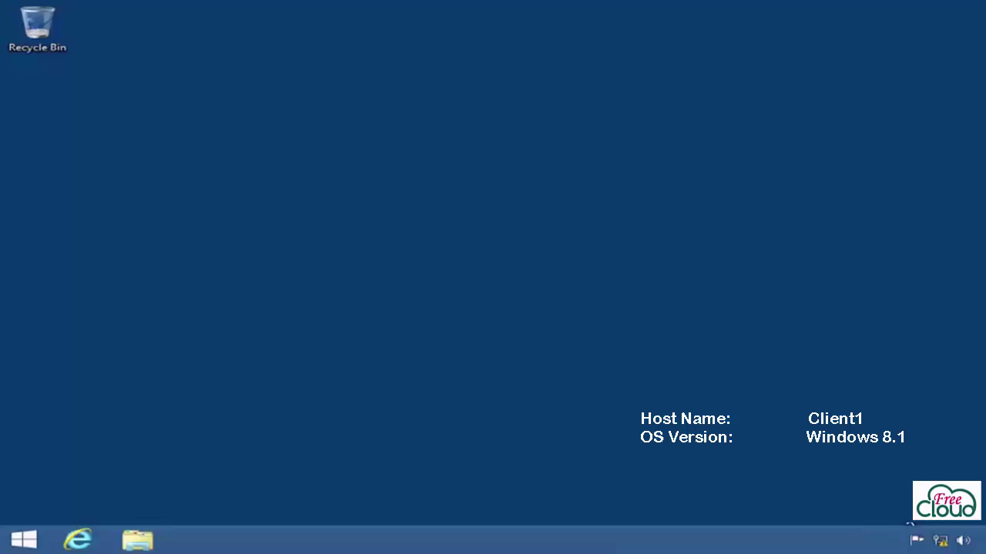
{"action": "left_click", "coordinate": [924, 528]}
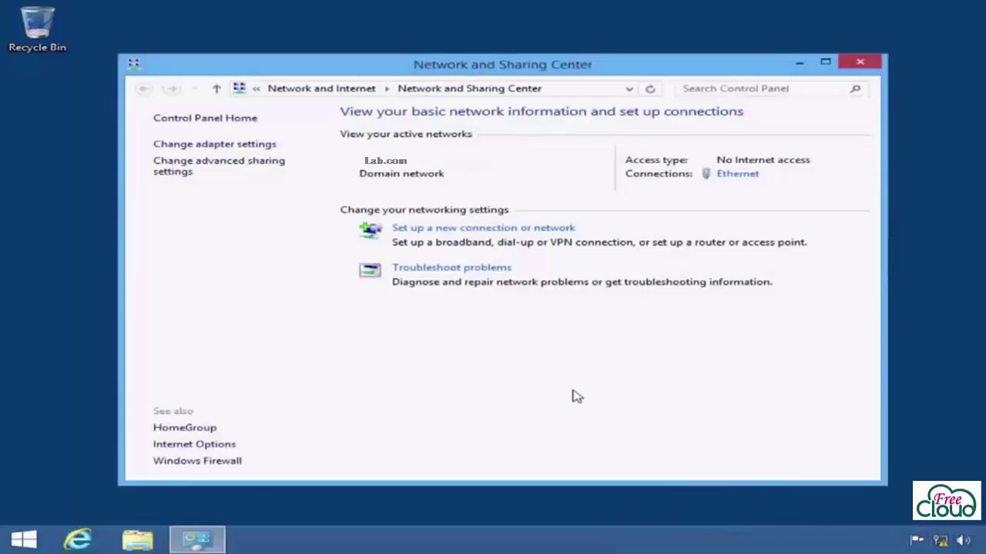
{"action": "left_click", "coordinate": [166, 145]}
{"action": "right_click", "coordinate": [354, 168]}
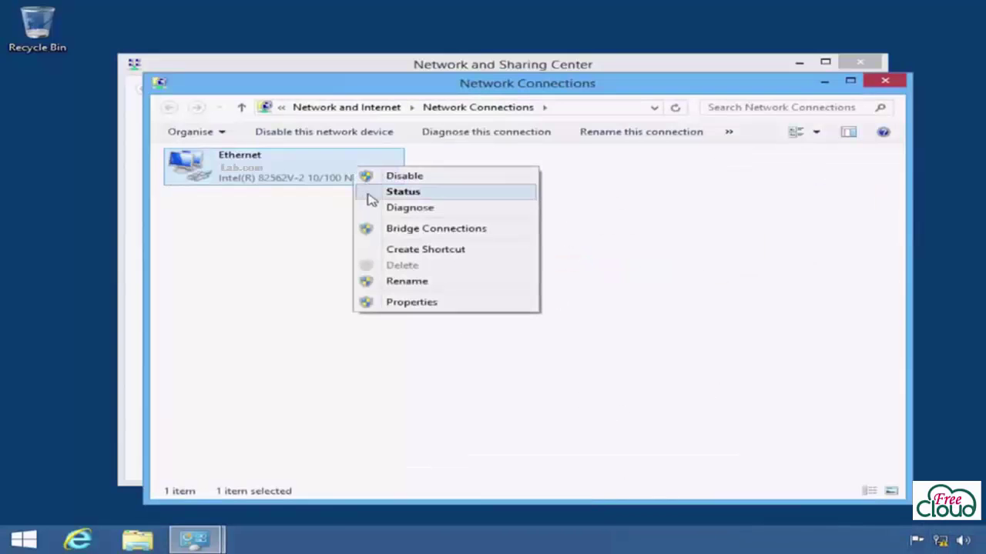
{"action": "left_click", "coordinate": [462, 304]}
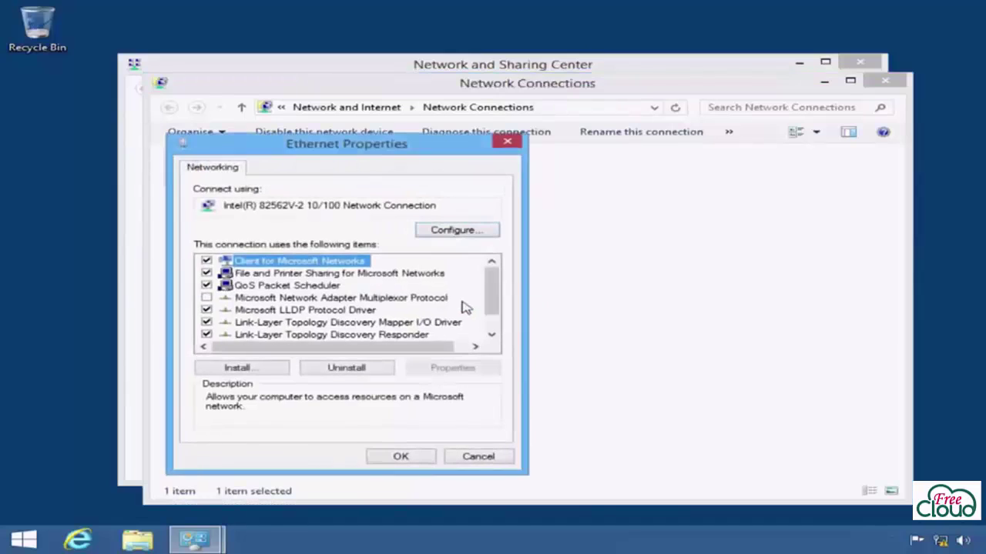
{"action": "scroll", "coordinate": [490, 305], "scroll_direction": "down", "scroll_amount": 2}
{"action": "left_click", "coordinate": [418, 340]}
{"action": "left_click", "coordinate": [482, 369]}
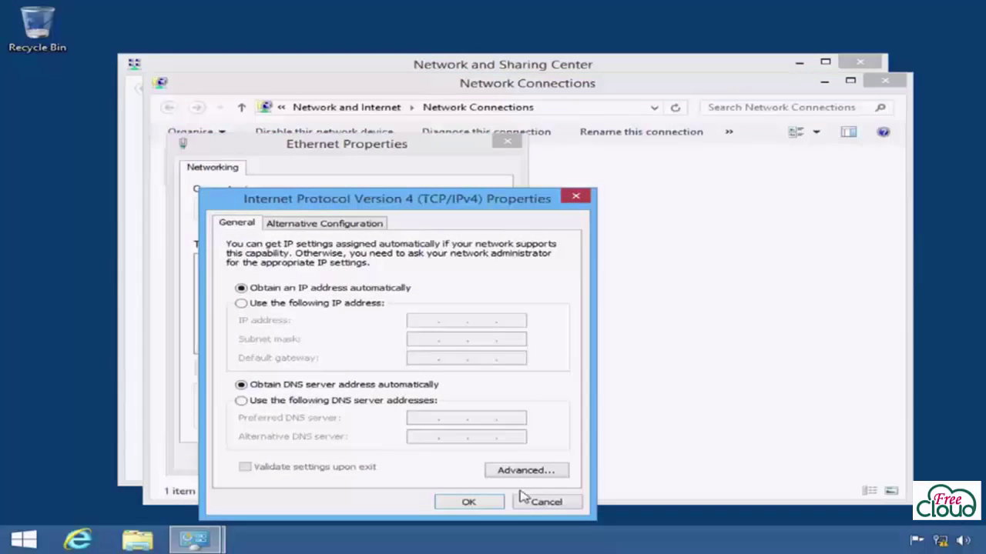
{"action": "left_click", "coordinate": [556, 501]}
{"action": "left_click", "coordinate": [503, 462]}
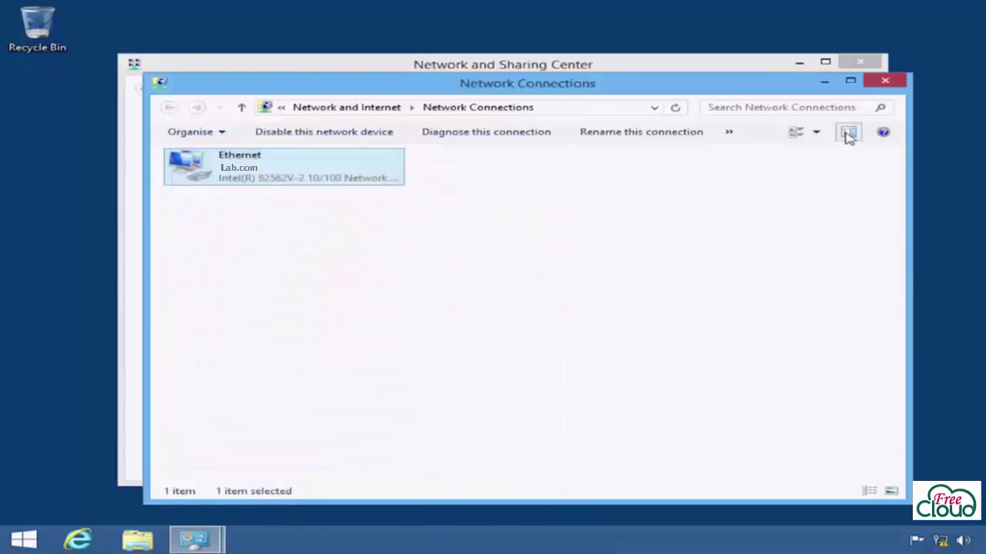
{"action": "left_click", "coordinate": [883, 83]}
Step: Run ipconfig /all on Client1, showing 192.168.1.102 leased from DHCP server 192.168.1.1
{"action": "left_click", "coordinate": [860, 61]}
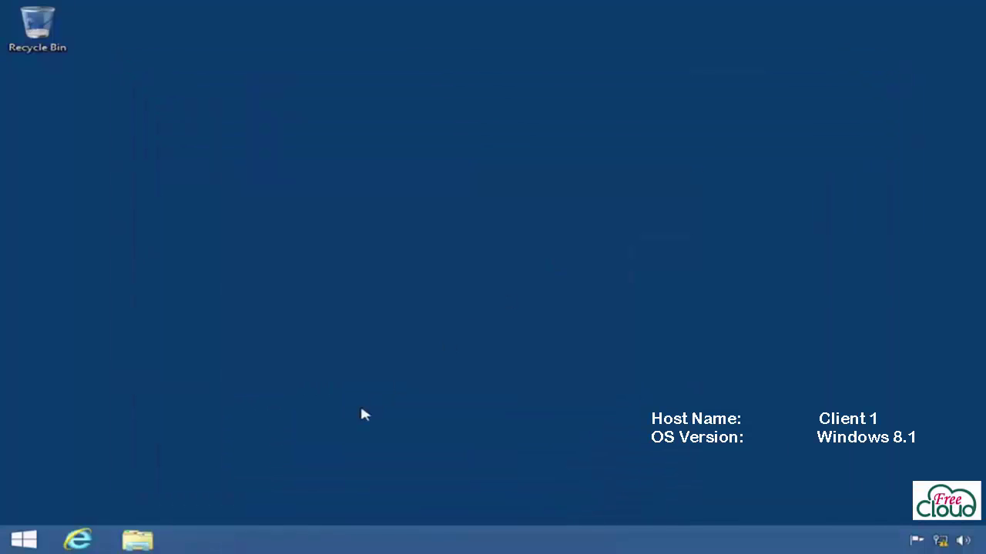
{"action": "right_click", "coordinate": [23, 541]}
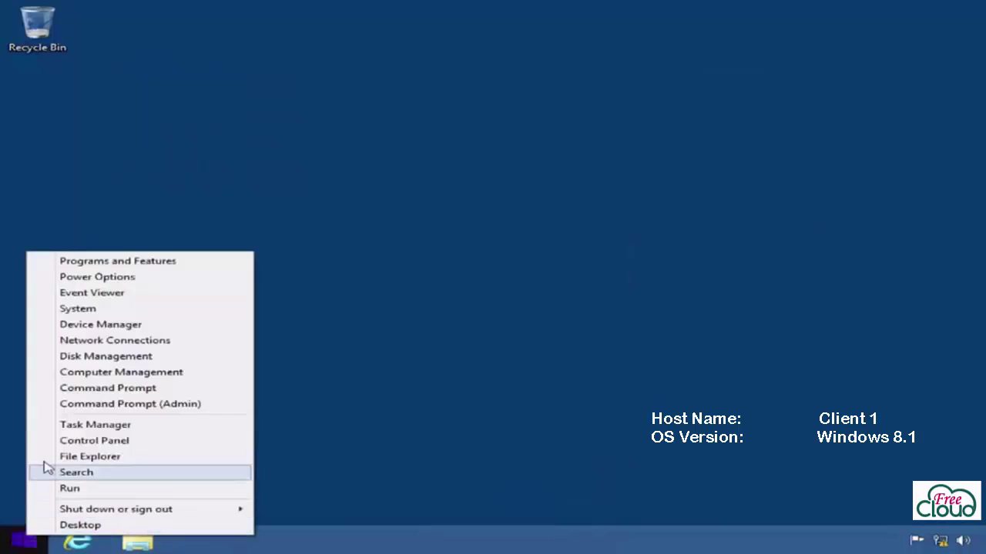
{"action": "left_click", "coordinate": [193, 389]}
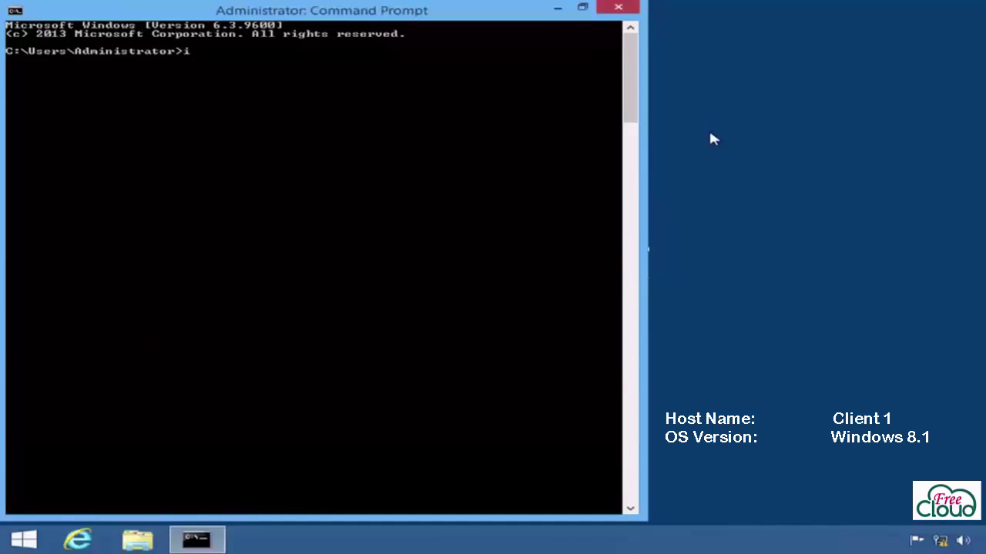
{"action": "type", "text": "pconfig /all"}
{"action": "key", "text": "Return"}
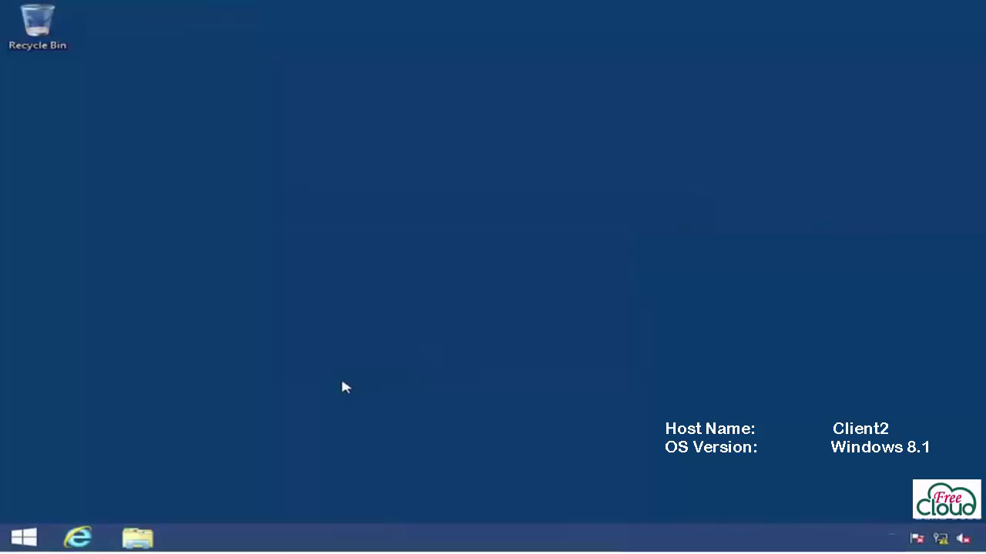
Step: Run ipconfig /all on Client2, showing 192.168.1.151 leased from DHCP server 192.168.1.2
{"action": "key", "text": "super+x"}
{"action": "left_click", "coordinate": [163, 376]}
{"action": "type", "text": "ipc"}
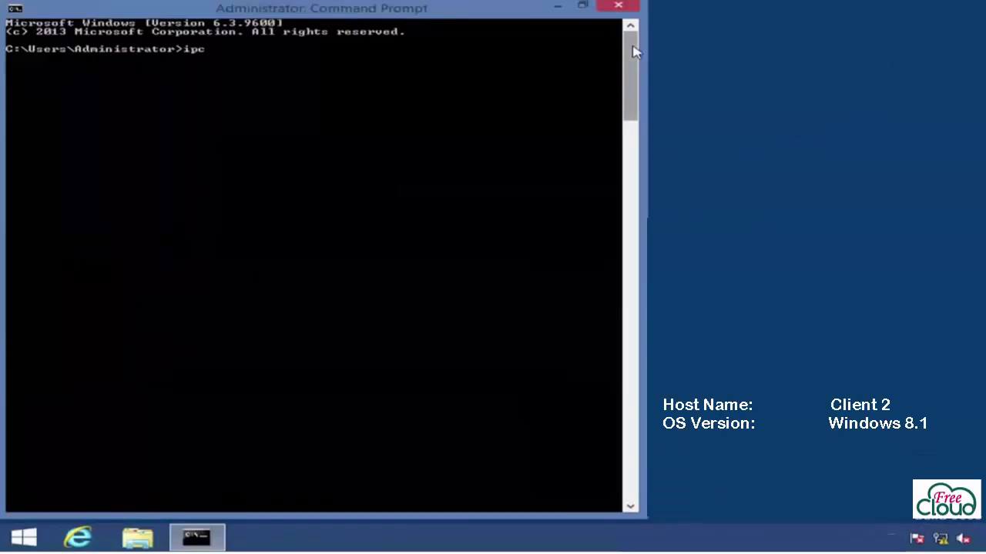
{"action": "type", "text": "onfig /all"}
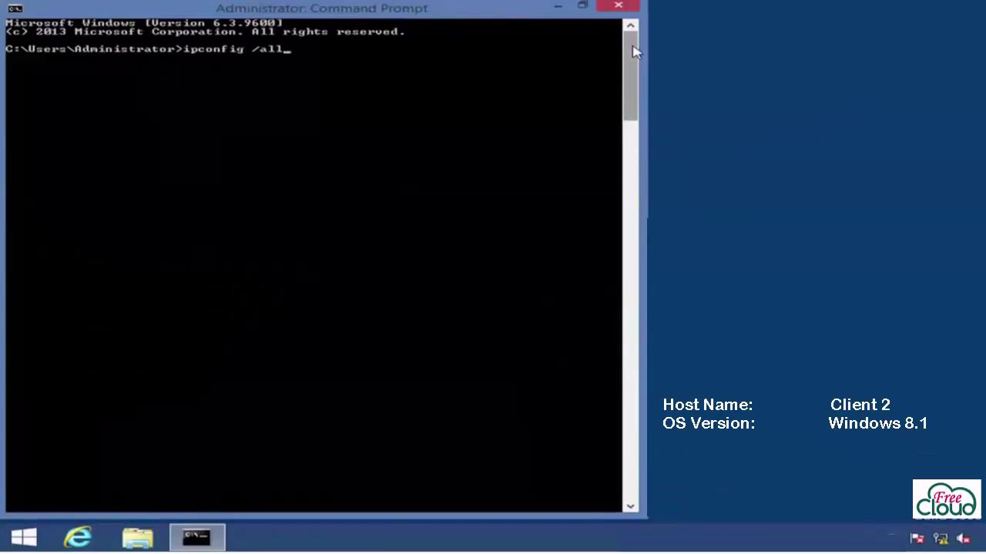
{"action": "key", "text": "Return"}
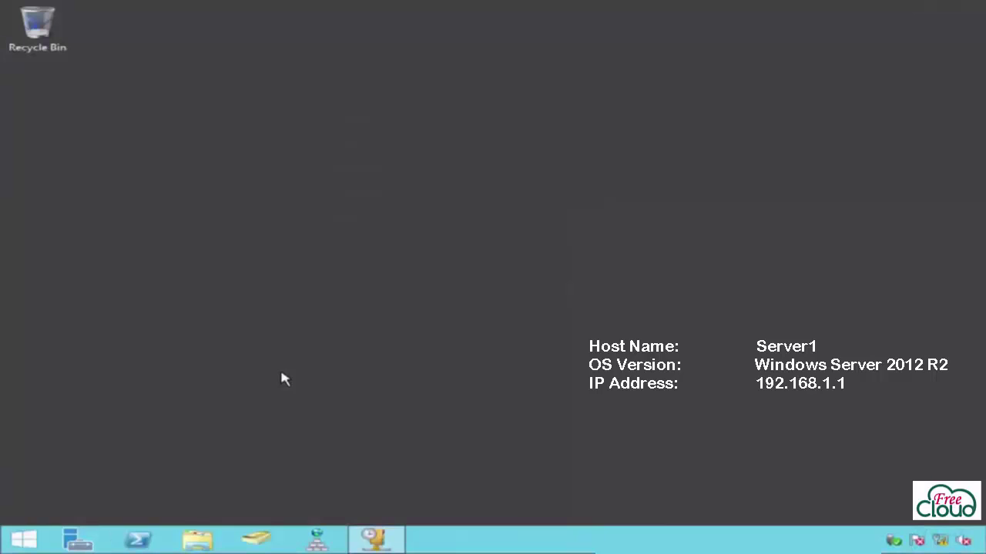
Step: Delete the Srv1 - Srv2 Failover relationship from IPv4 properties, then expand Scope1 (192.168.1.0)
{"action": "left_click", "coordinate": [375, 536]}
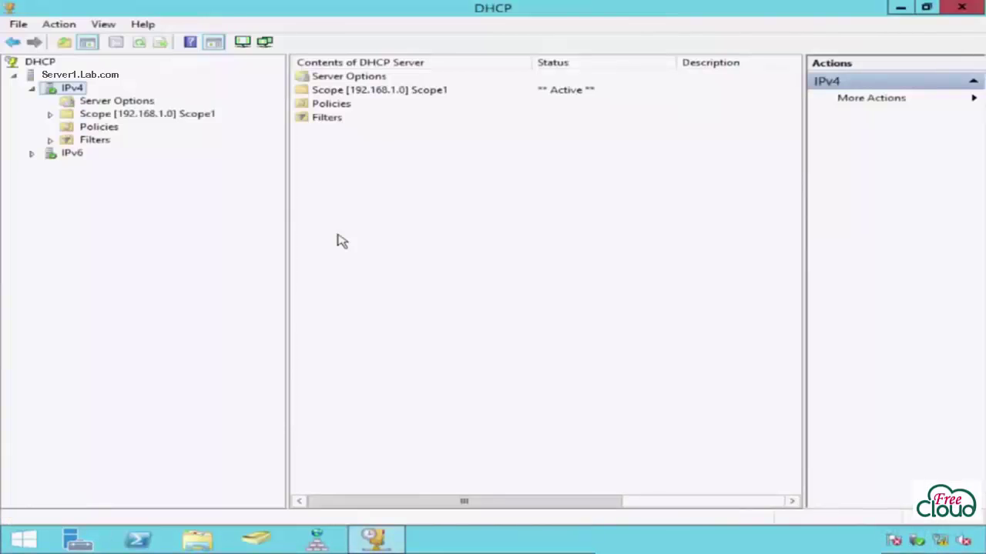
{"action": "right_click", "coordinate": [68, 90]}
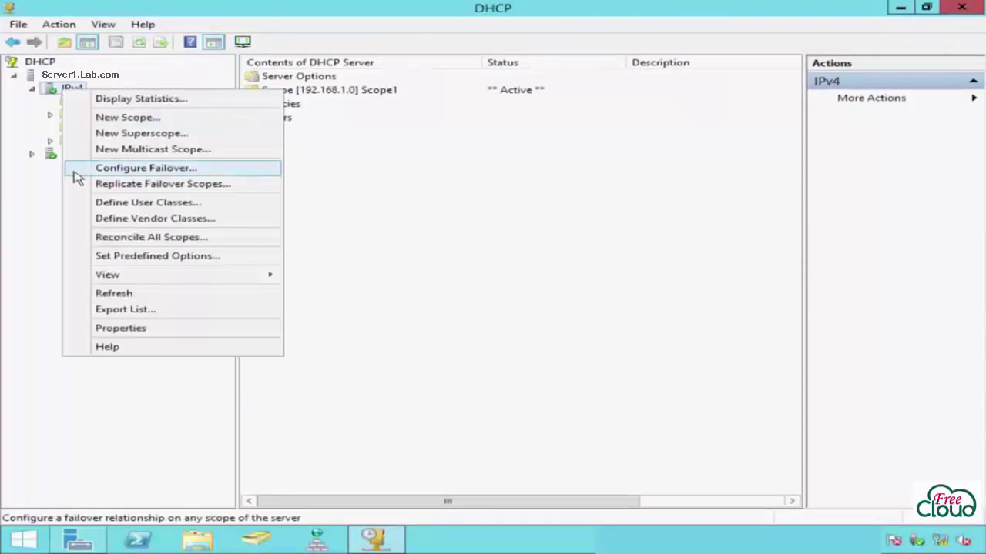
{"action": "left_click", "coordinate": [74, 328]}
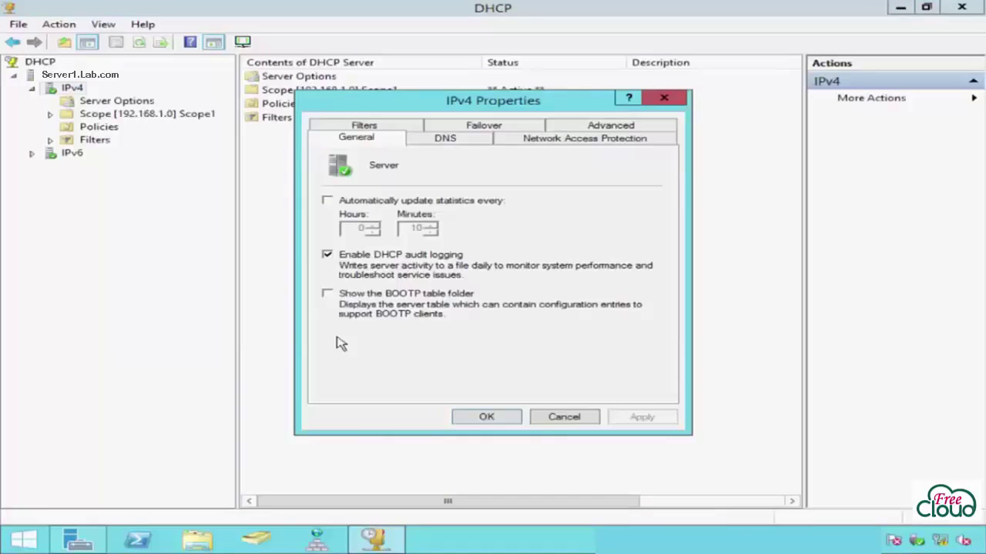
{"action": "left_click", "coordinate": [443, 128]}
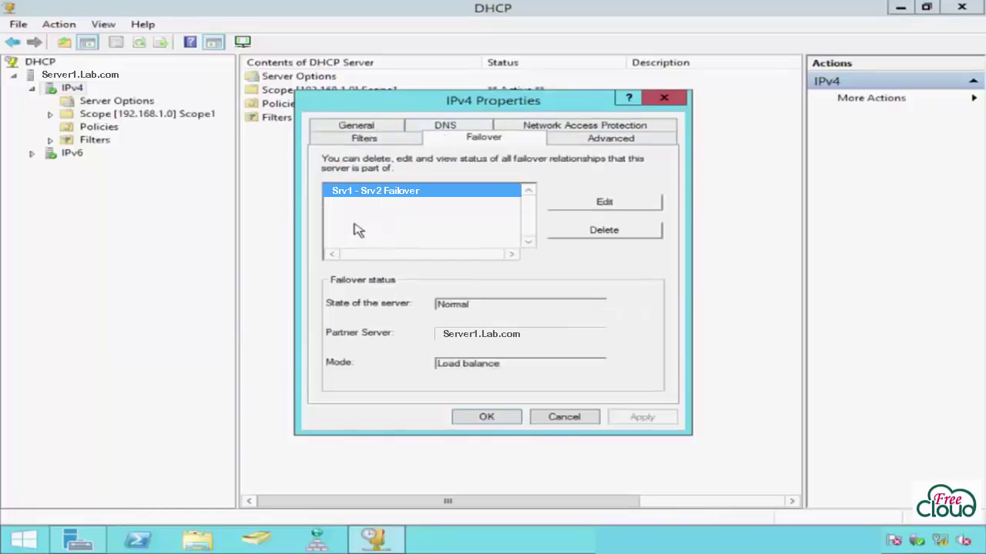
{"action": "left_click", "coordinate": [556, 229]}
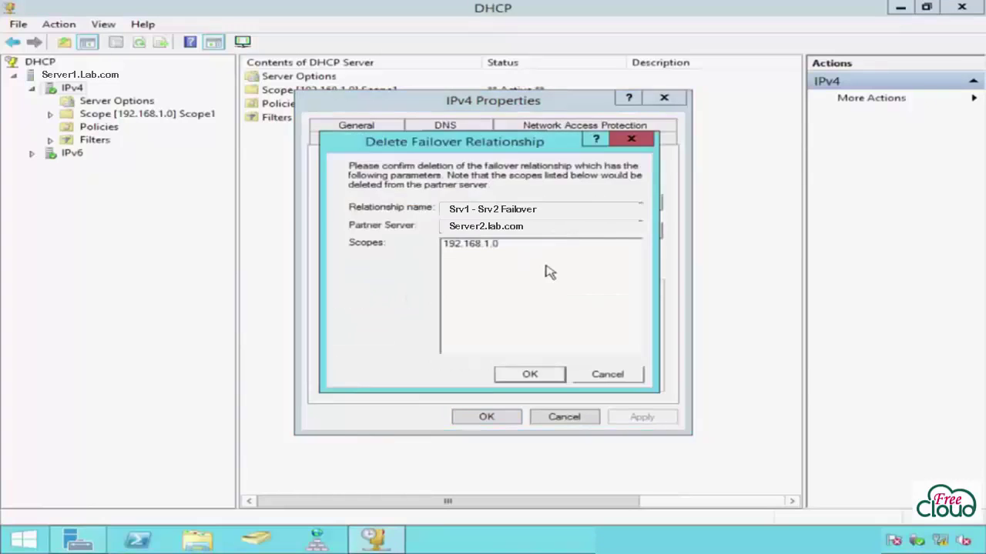
{"action": "left_click", "coordinate": [553, 376]}
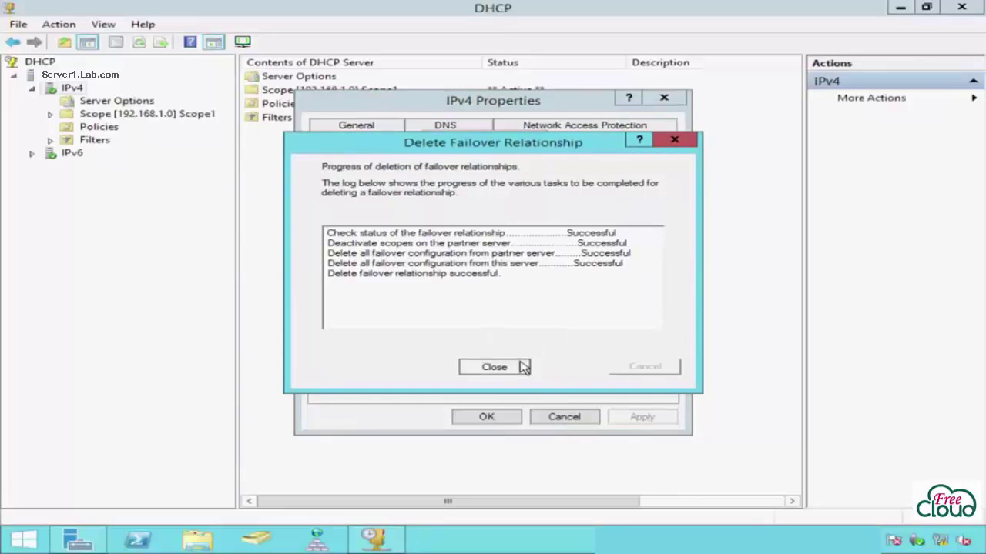
{"action": "left_click", "coordinate": [522, 366]}
{"action": "left_click", "coordinate": [484, 419]}
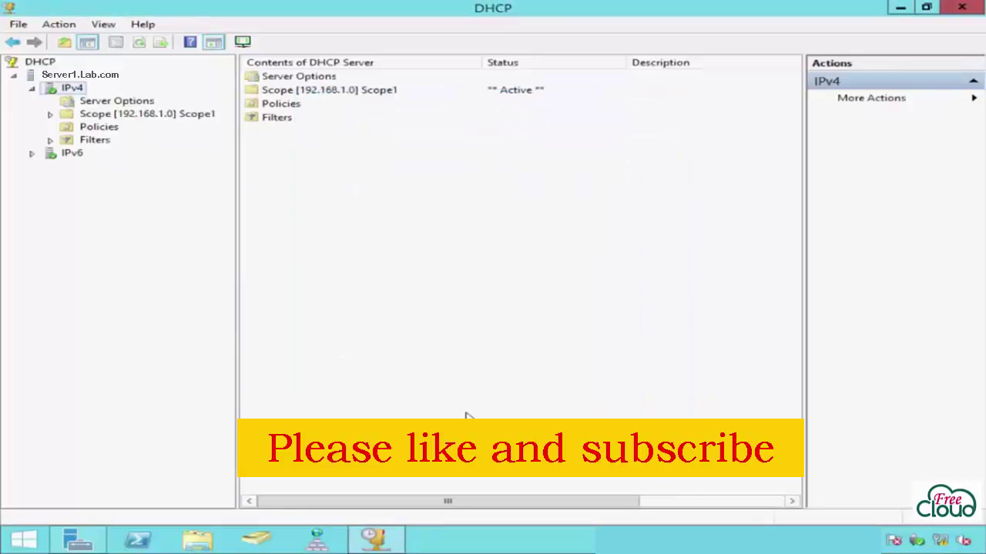
{"action": "double_click", "coordinate": [100, 115]}
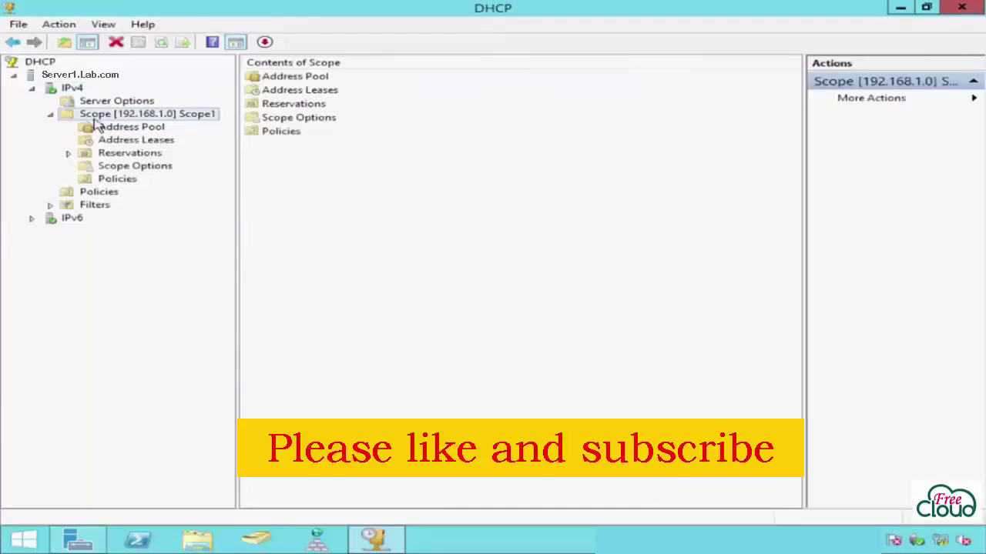